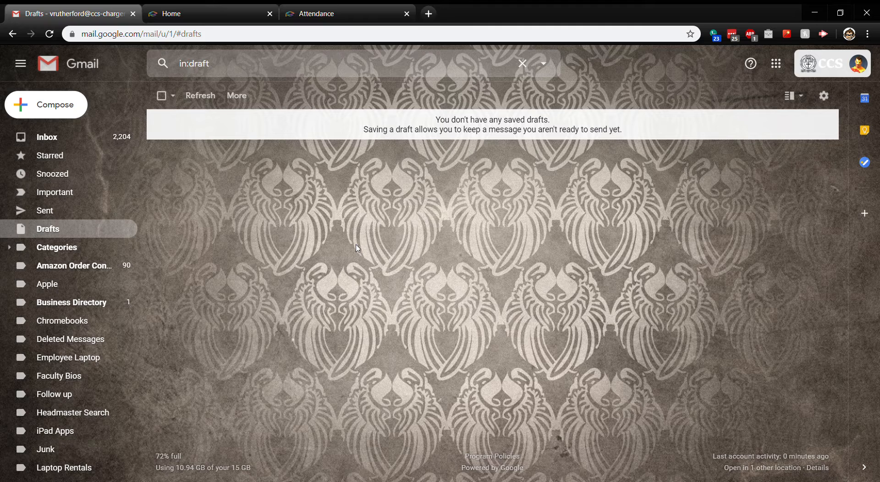
# Show the Google accounts signed in and highlight the school account's domain.
pyautogui.click(858, 63)
pyautogui.moveTo(830, 192); pyautogui.dragTo(767, 195)
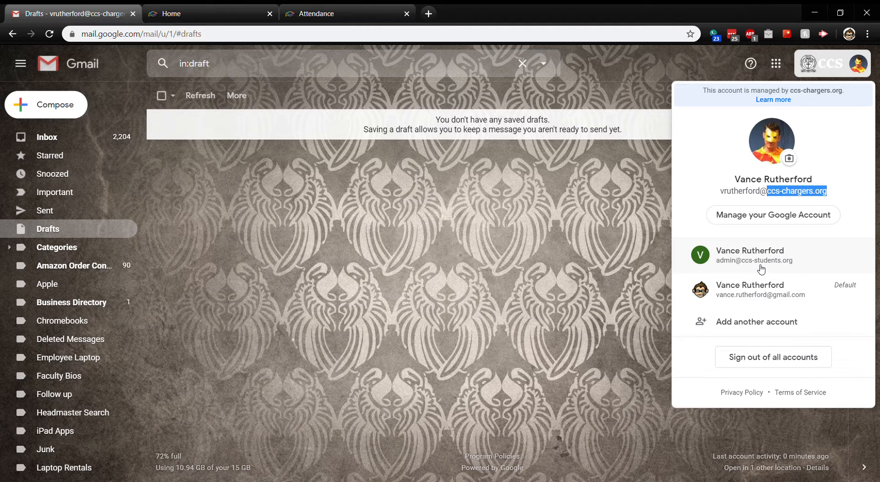
# Switch Gmail to the student-domain admin account, opening its inbox in a new tab.
pyautogui.click(628, 192)
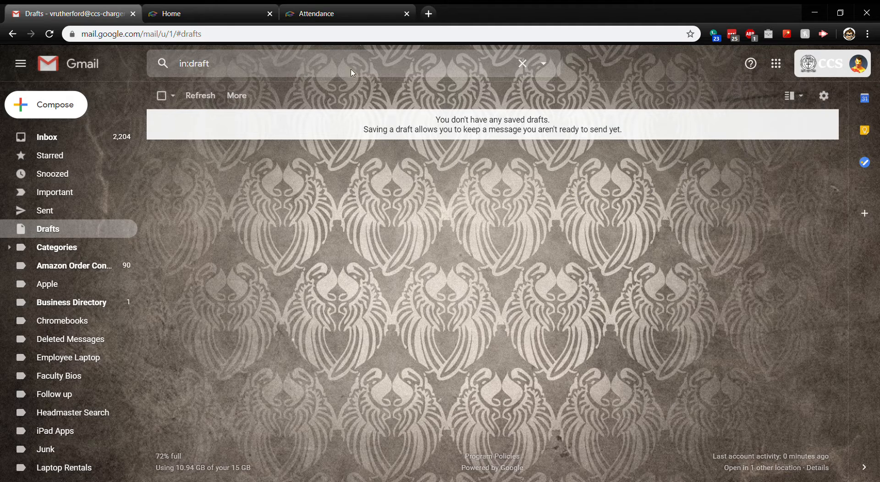
pyautogui.click(862, 66)
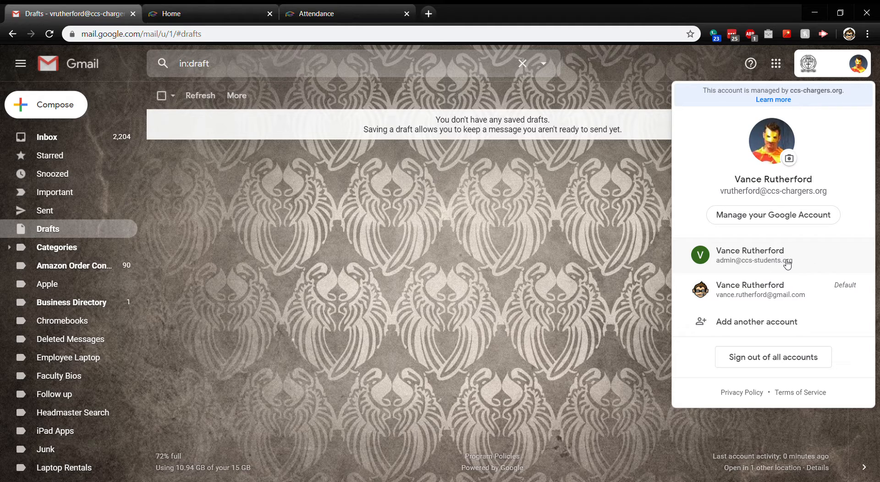
pyautogui.click(763, 263)
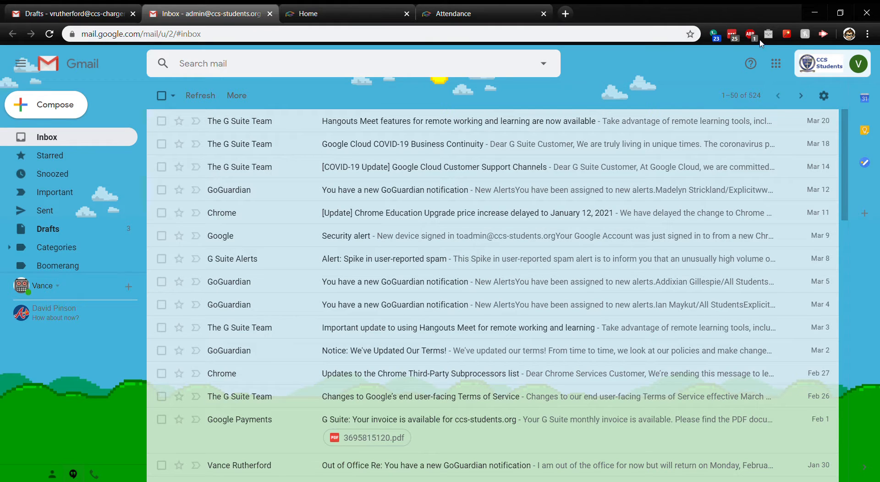
# Launch Google Classroom from the apps grid to list the ExTech S1 and S2 classes.
pyautogui.click(777, 65)
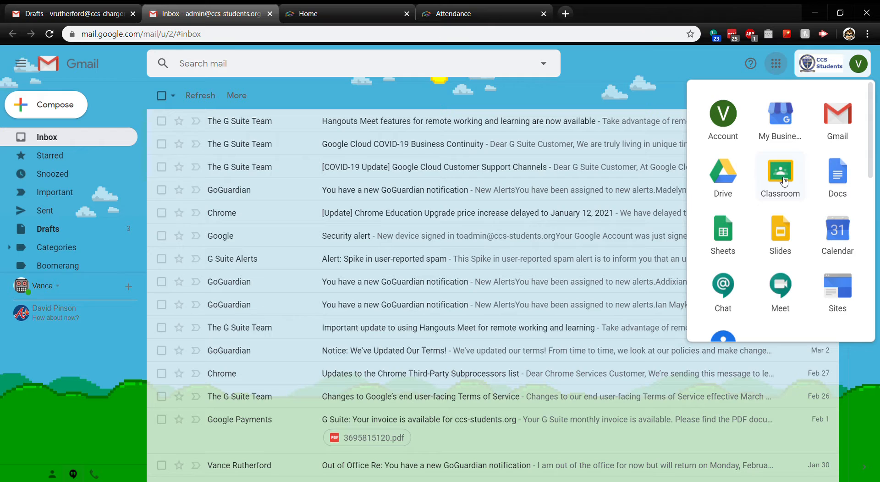
pyautogui.click(784, 180)
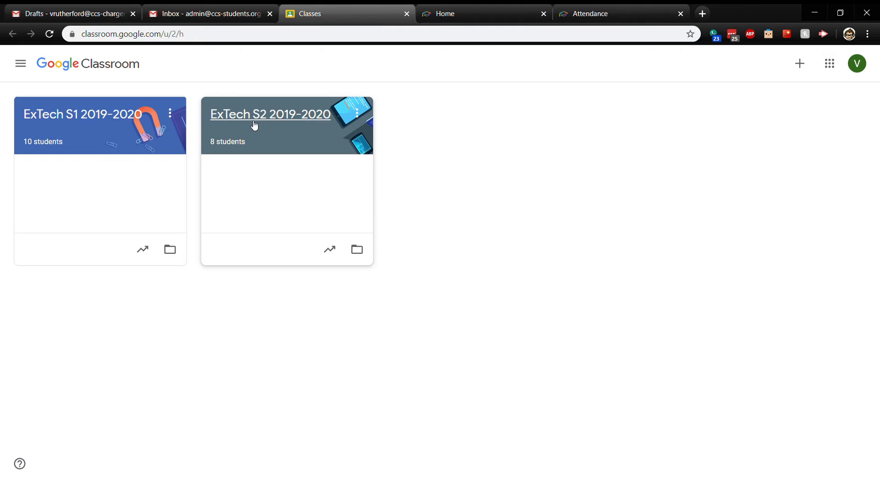
pyautogui.click(272, 138)
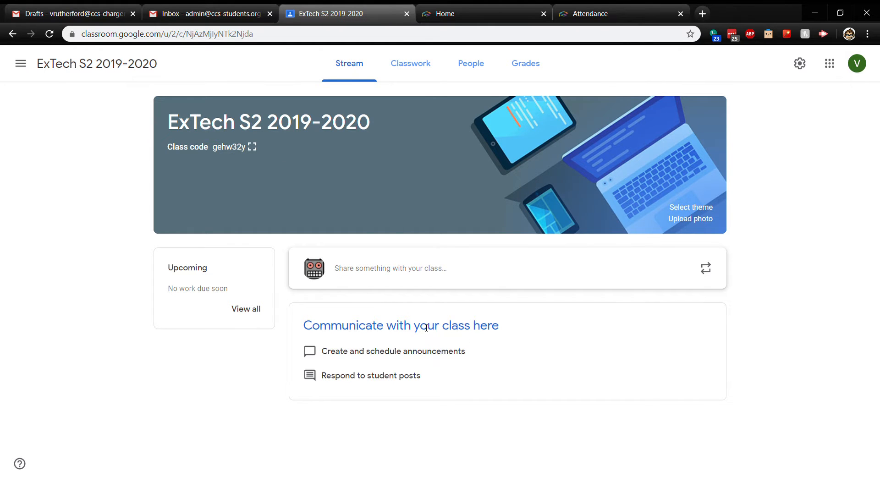
pyautogui.click(473, 67)
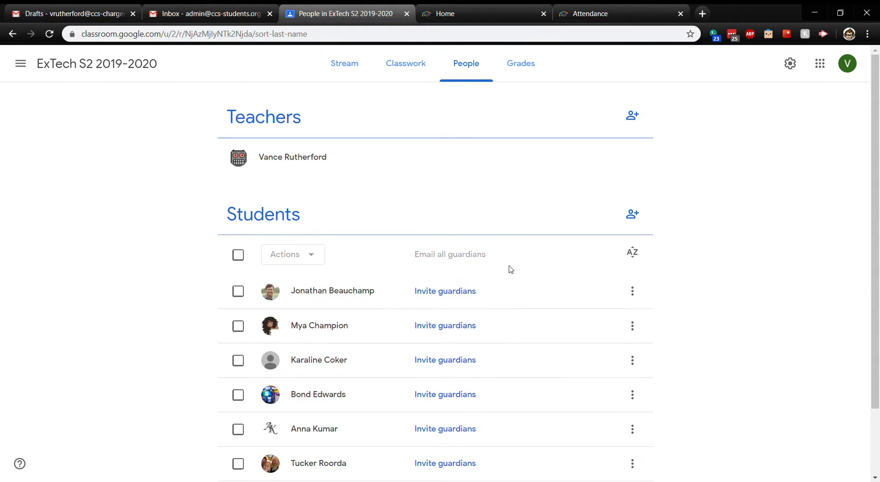
pyautogui.scroll(-2, 510, 257)
pyautogui.scroll(2, 511, 289)
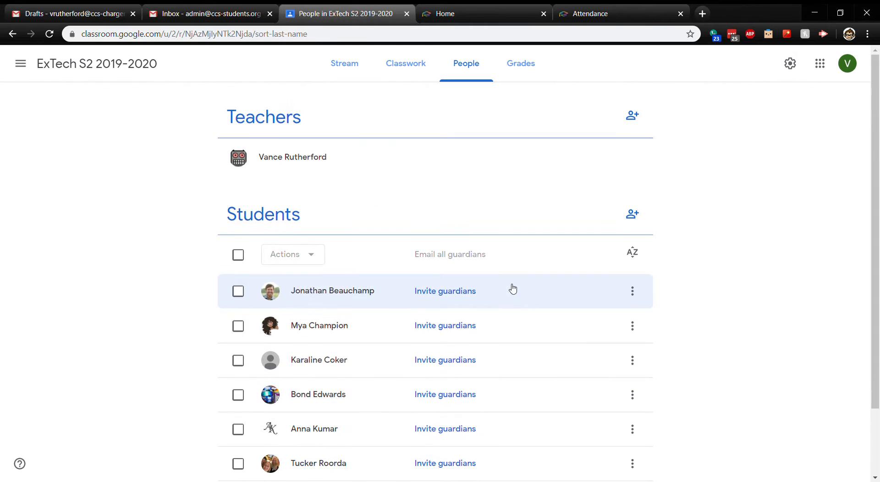
pyautogui.click(406, 69)
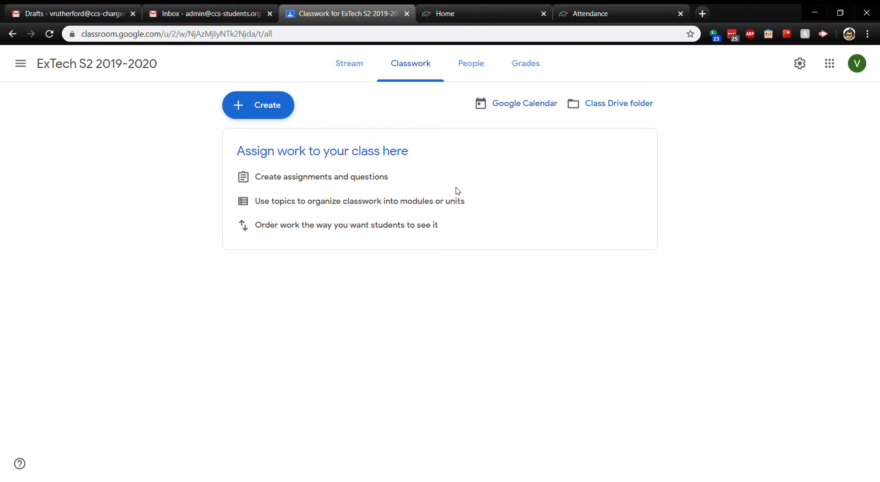
pyautogui.click(342, 68)
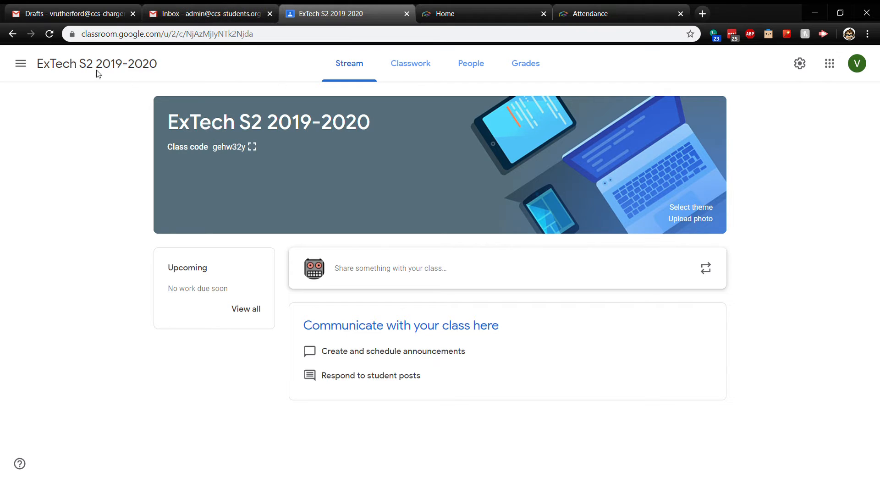
pyautogui.click(20, 64)
pyautogui.click(61, 64)
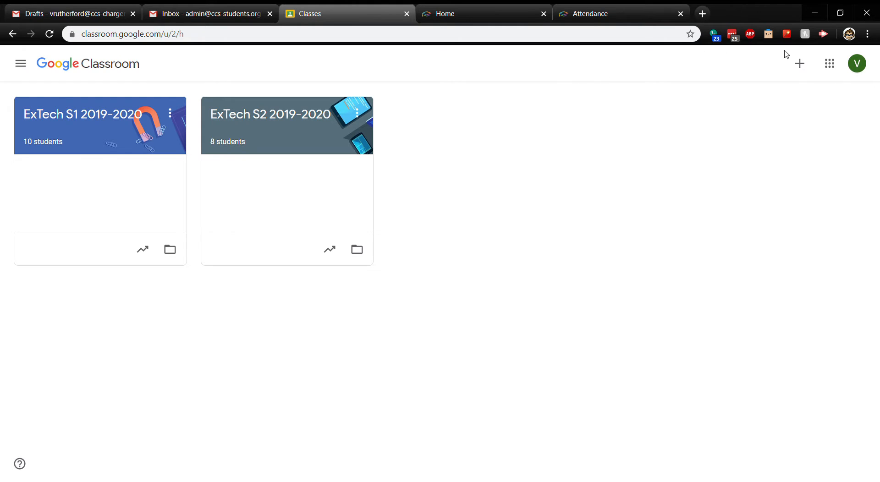
# Start a new class and name it 'Quarantine Class #1'.
pyautogui.click(801, 67)
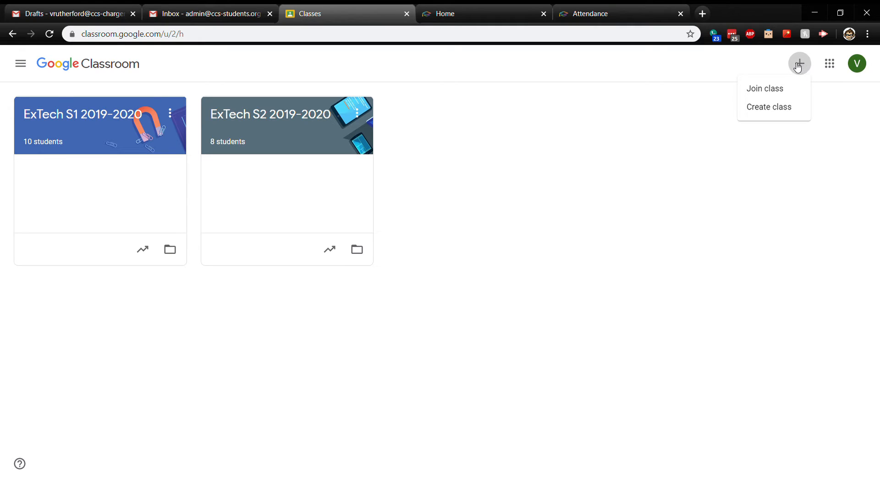
pyautogui.click(768, 112)
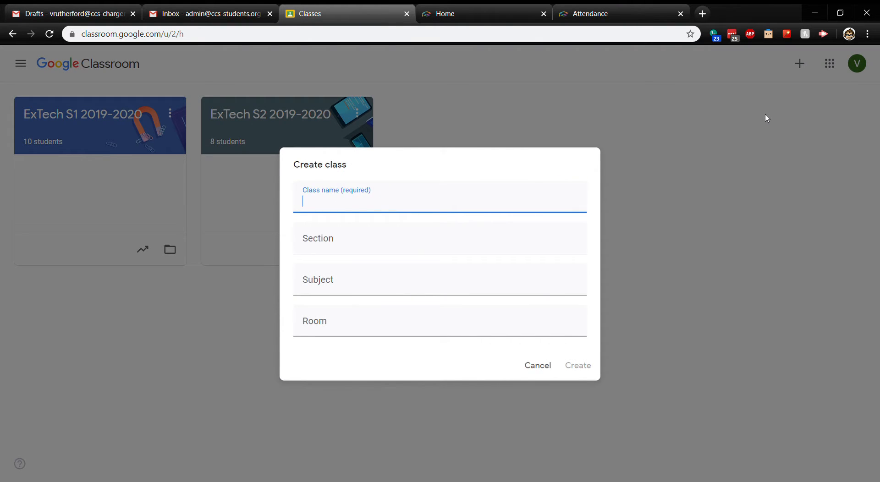
pyautogui.write('Quarantine Class')
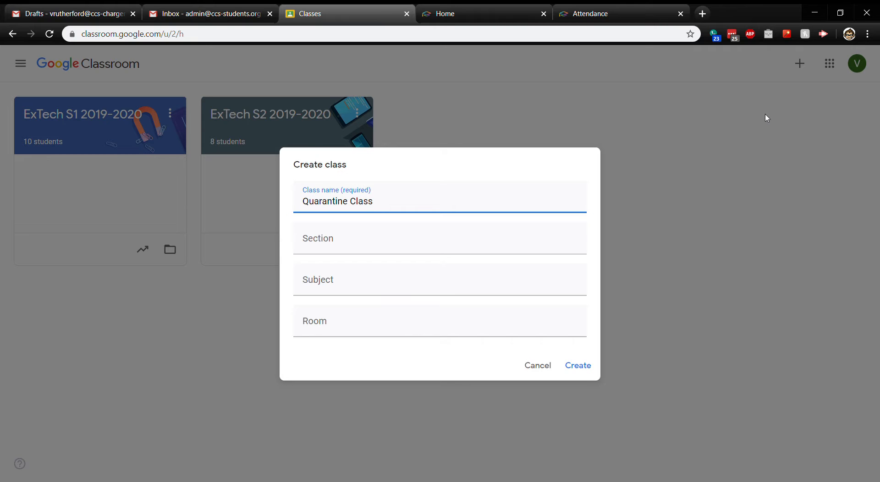
pyautogui.write(' #1')
# Create Quarantine Class #1 and wait for its Stream page with class code.
pyautogui.click(581, 368)
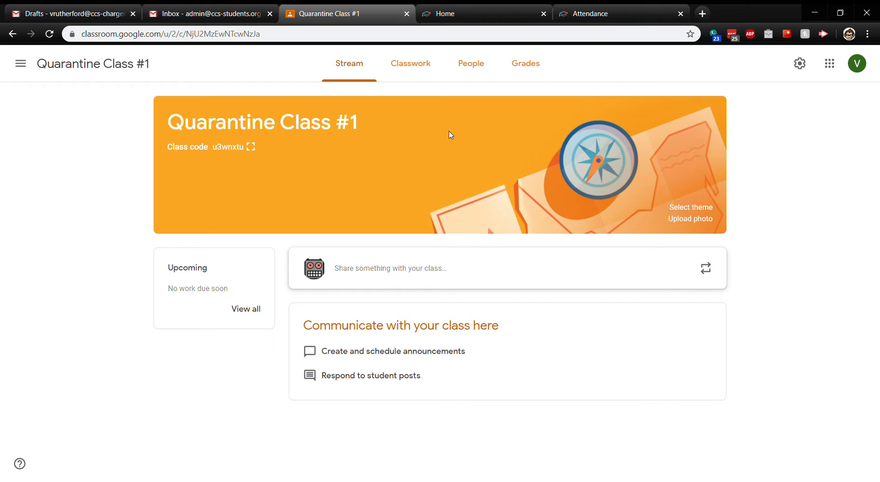
# Go from the Gmail inbox back to the Quarantine Class #1 tab in Classroom.
pyautogui.click(207, 14)
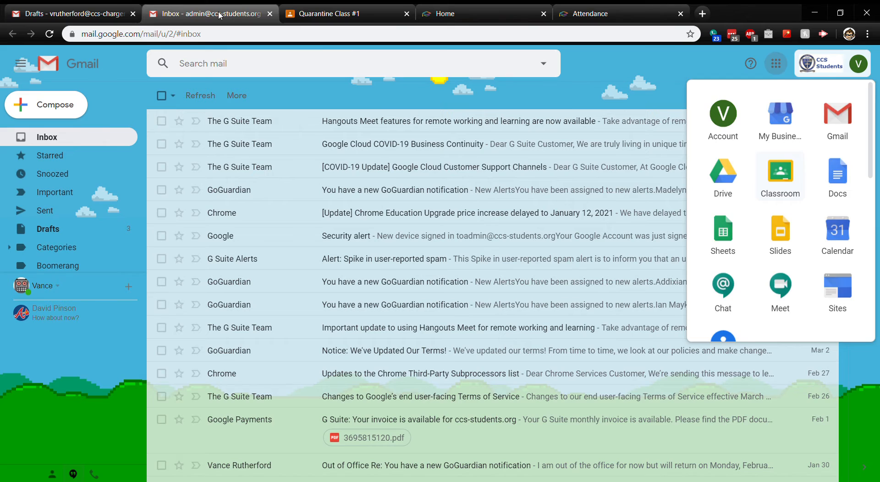
pyautogui.click(776, 63)
pyautogui.click(781, 64)
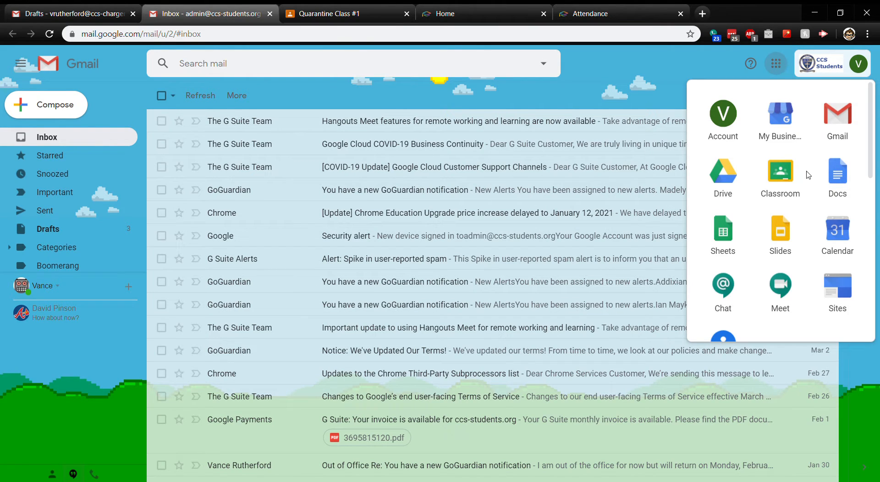
pyautogui.click(370, 20)
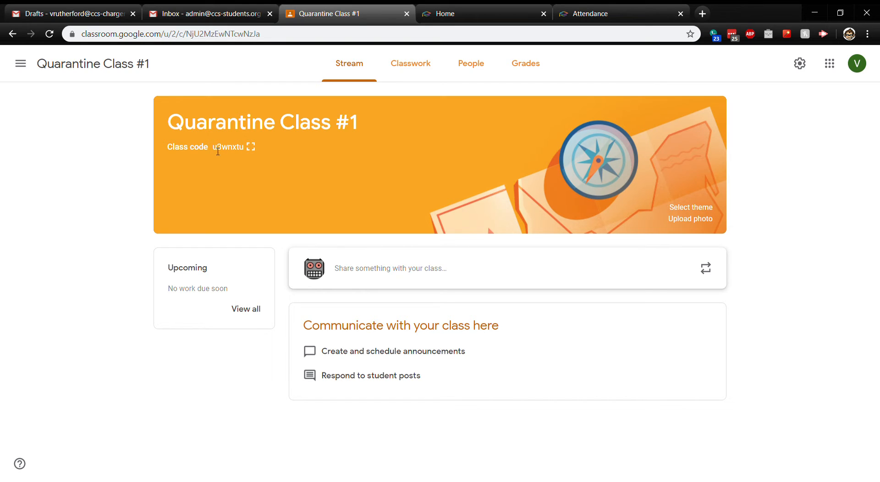
pyautogui.click(251, 147)
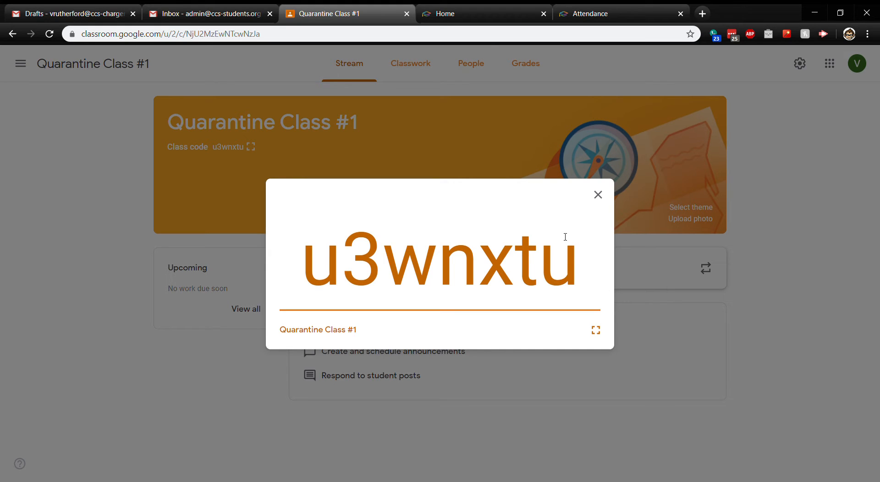
pyautogui.click(598, 196)
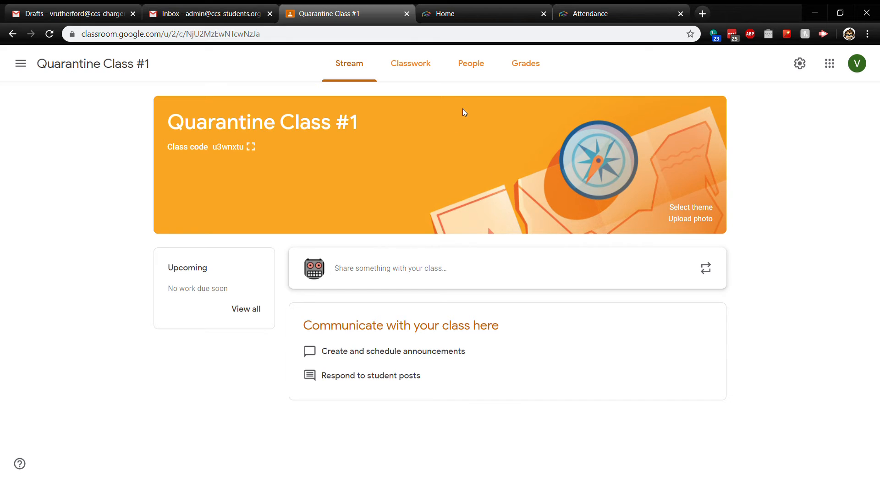
pyautogui.click(473, 66)
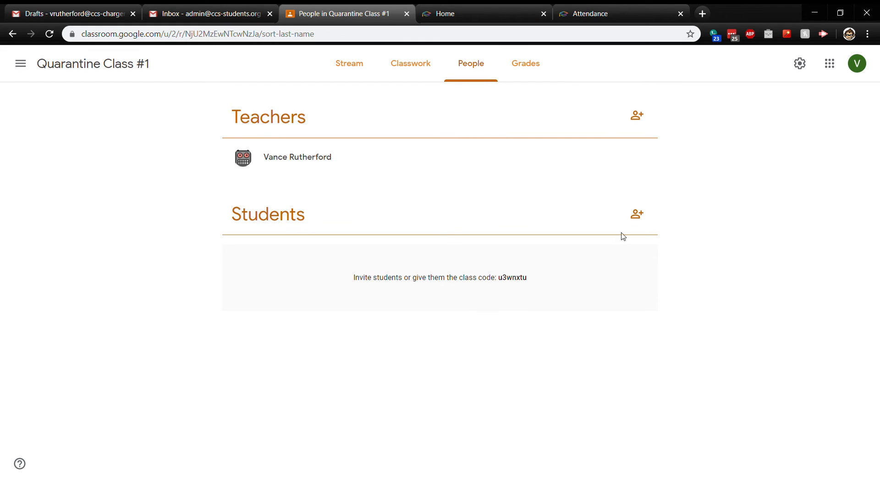
# Invite two student-domain accounts to Quarantine Class #1 by entering their e-mail addresses.
pyautogui.click(637, 215)
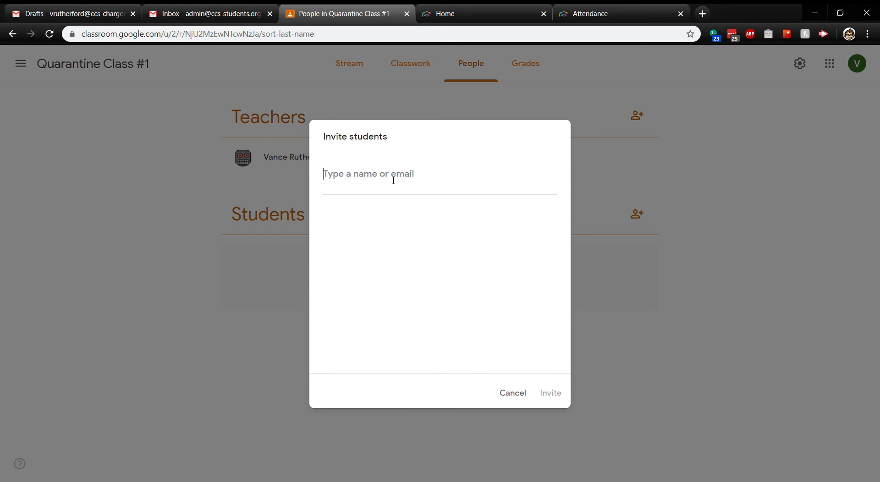
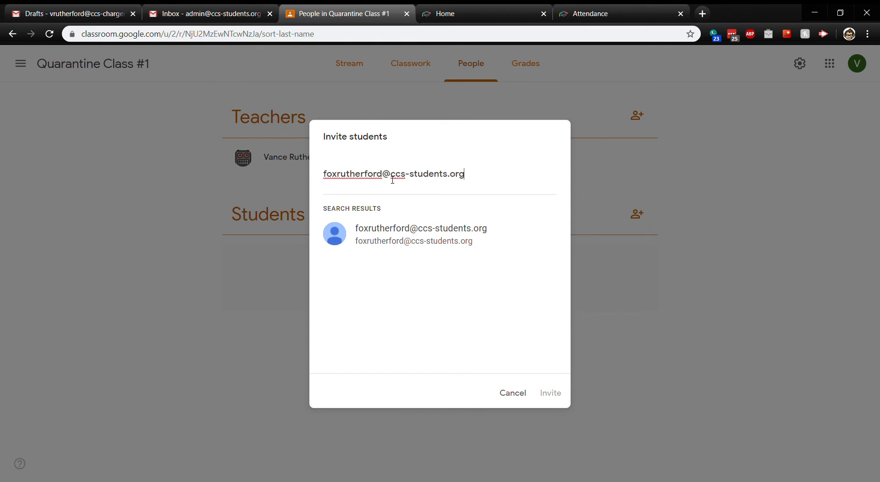
pyautogui.click(411, 247)
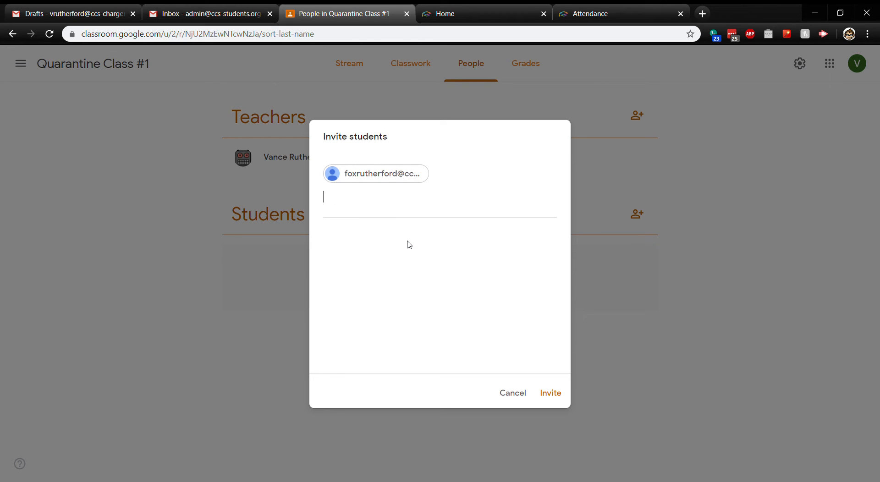
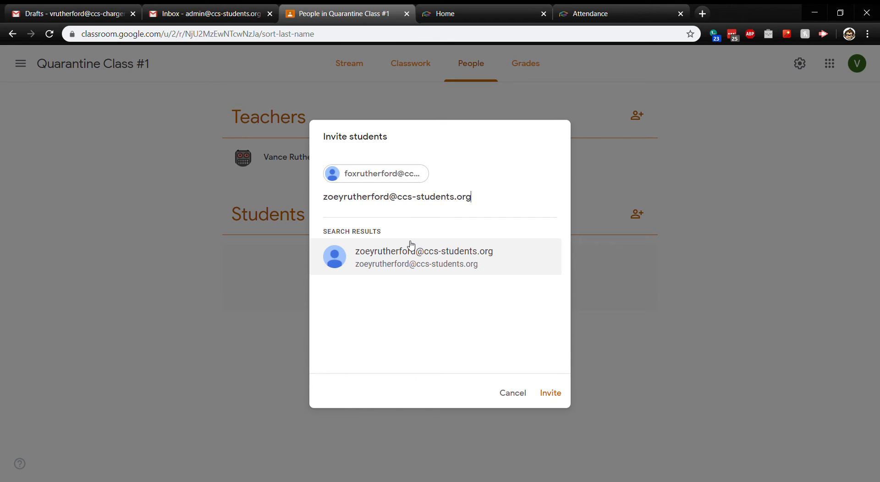
pyautogui.click(404, 258)
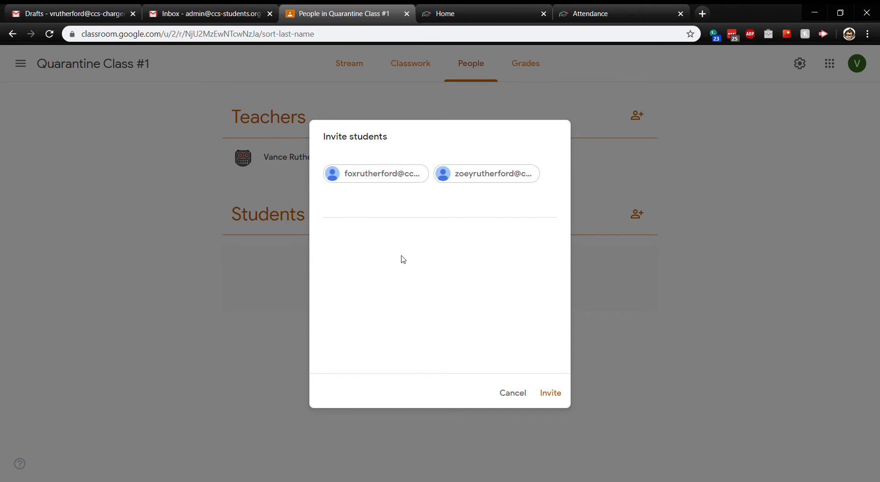
pyautogui.click(550, 394)
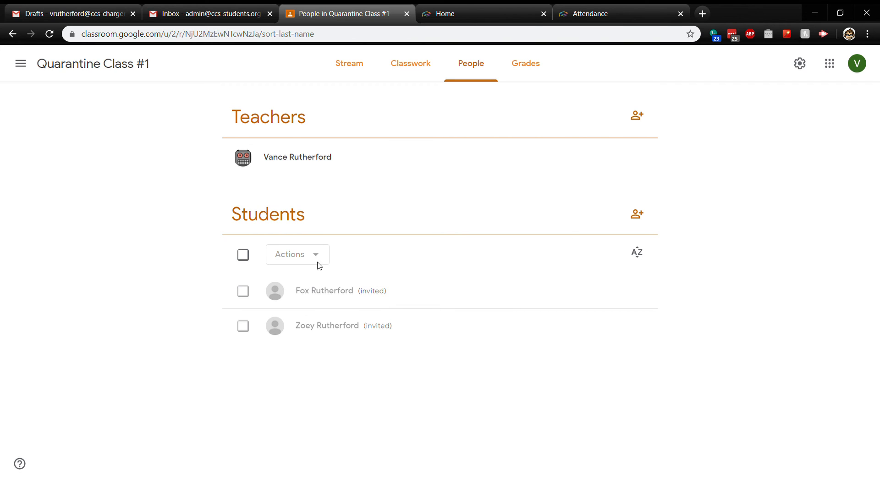
# Try the student checkboxes and Actions menu, leave everyone unselected, and return to Stream.
pyautogui.click(251, 293)
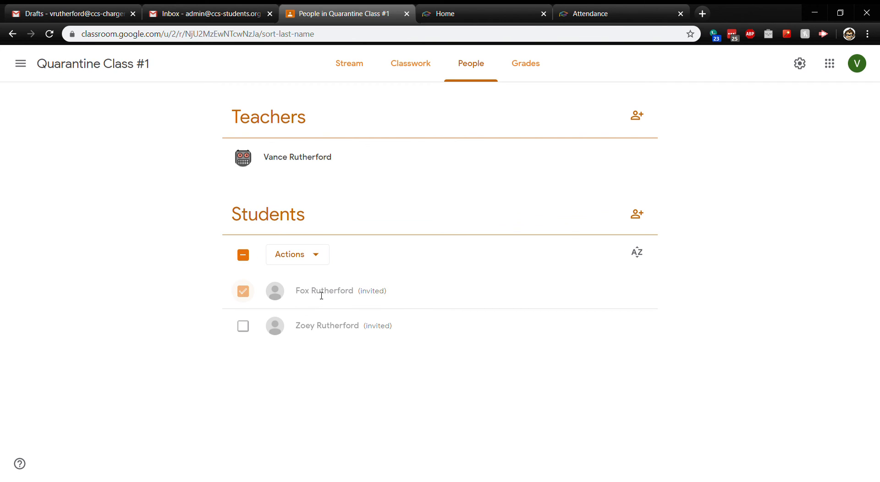
pyautogui.click(317, 254)
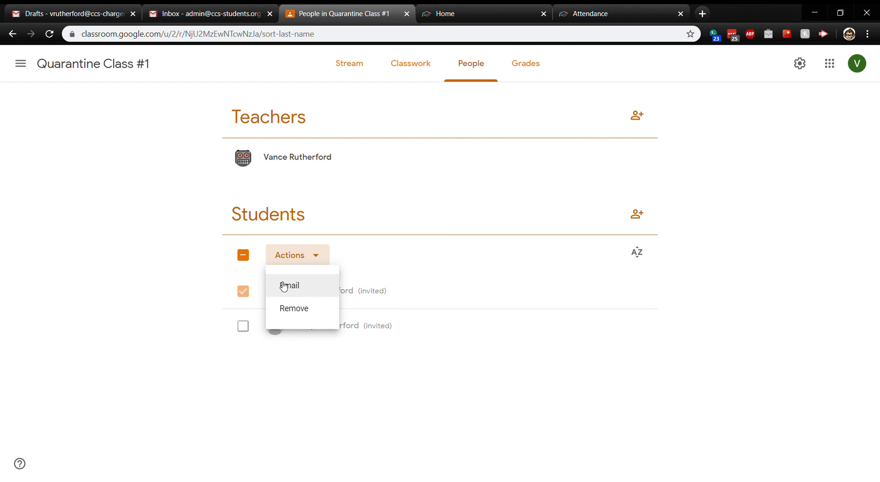
pyautogui.click(246, 261)
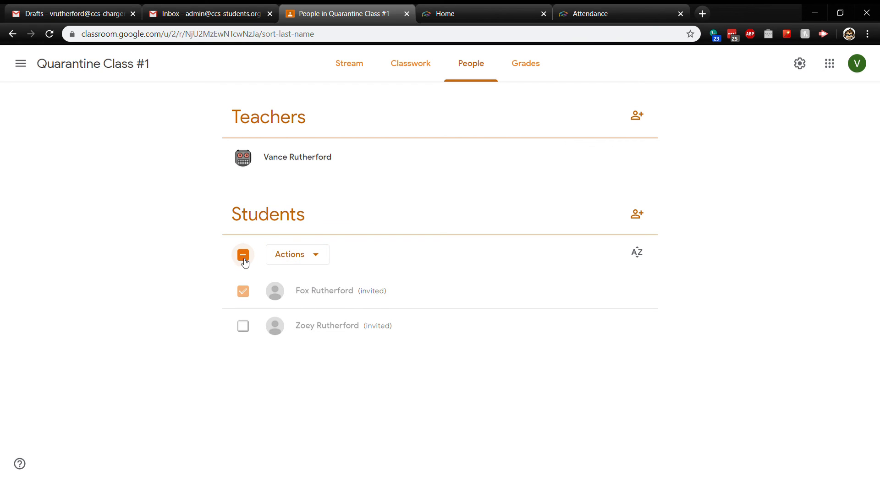
pyautogui.click(244, 256)
pyautogui.click(238, 260)
pyautogui.click(247, 258)
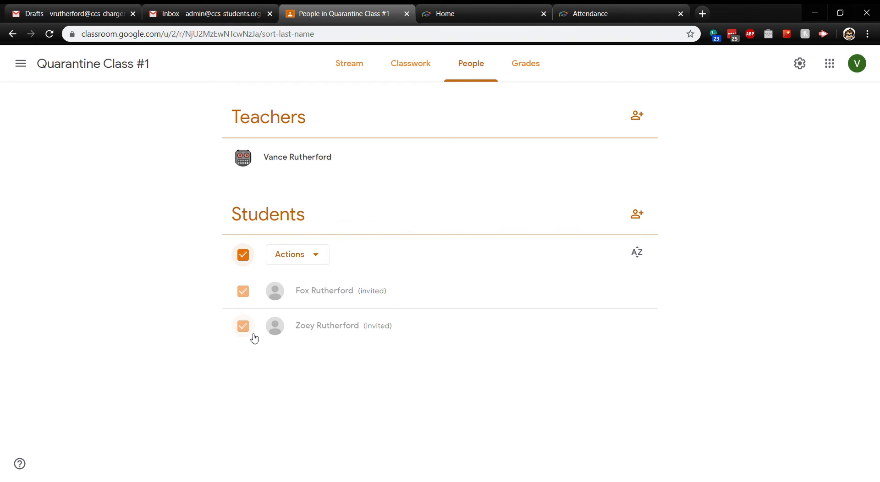
pyautogui.click(239, 261)
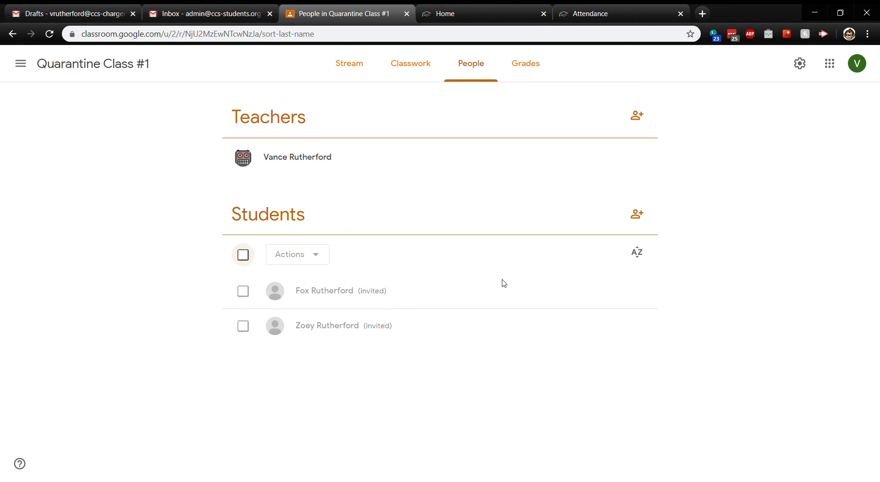
pyautogui.click(350, 63)
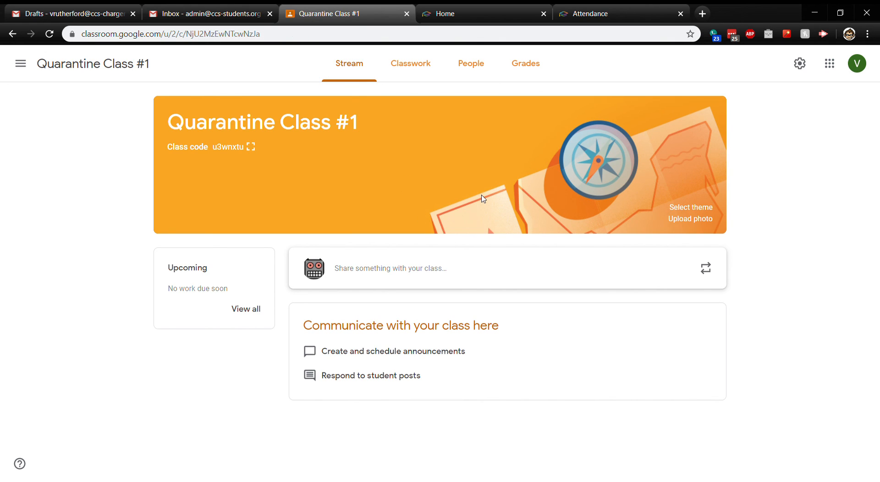